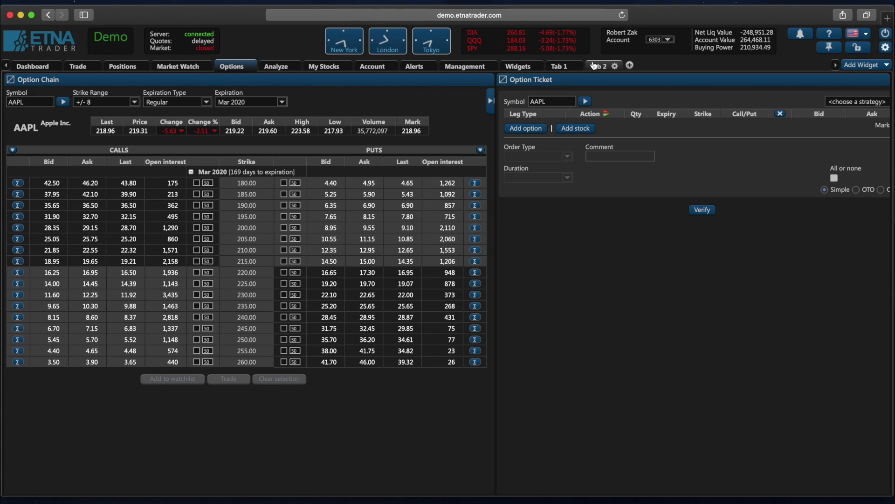
# - Add Tab 2 with an Option Chain and a Chart widened to fill the right half
pyautogui.click(591, 66)
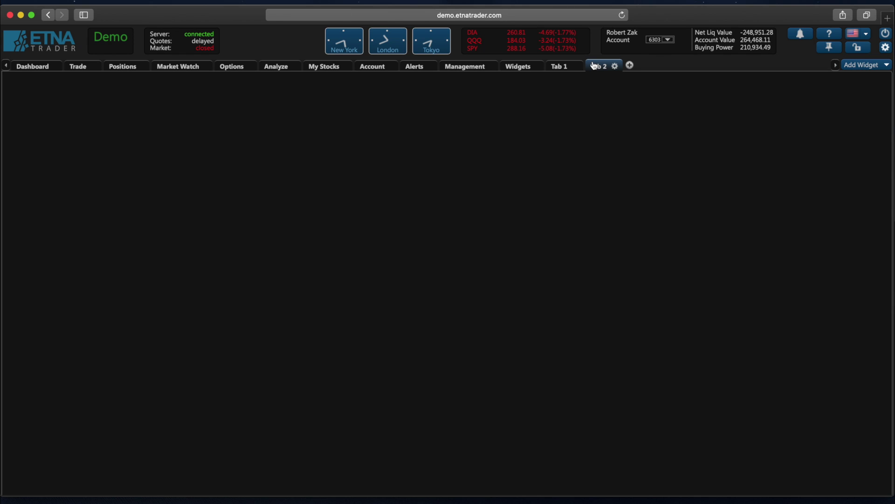
pyautogui.click(862, 65)
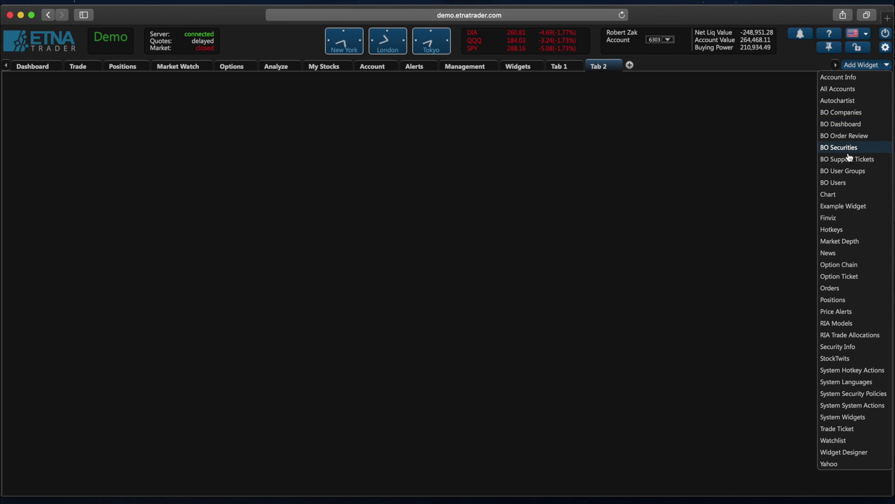
pyautogui.click(852, 266)
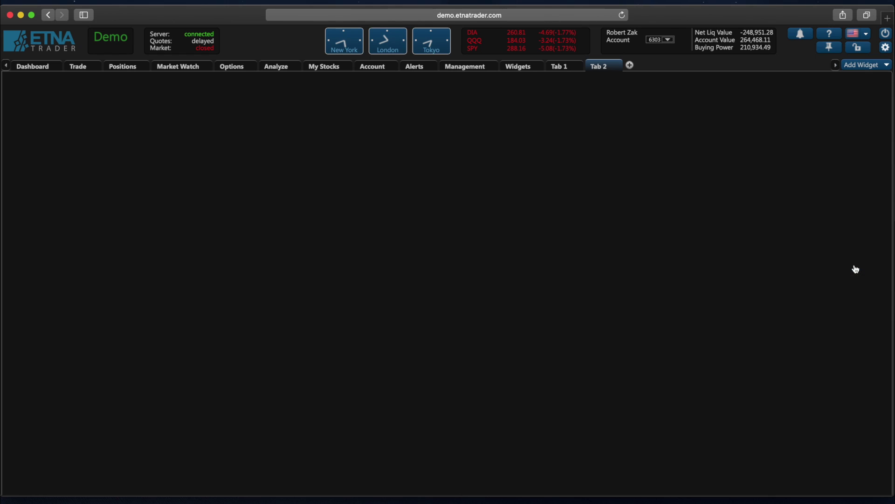
pyautogui.click(867, 65)
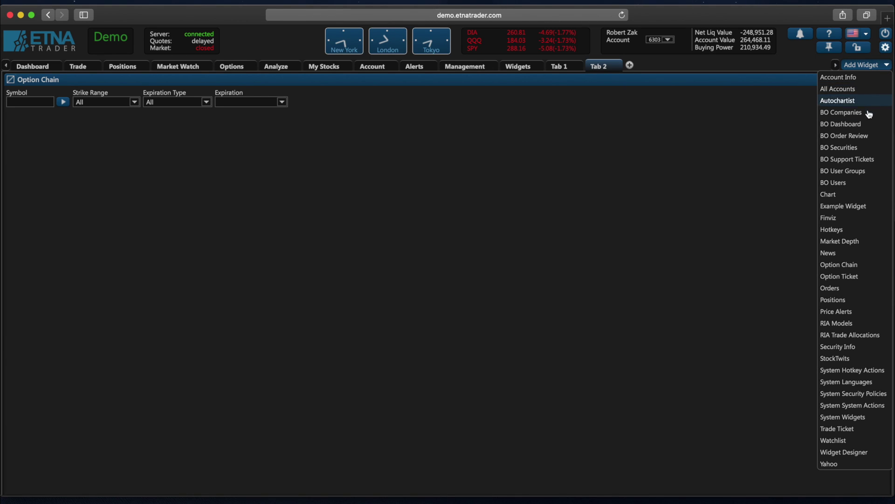
pyautogui.click(852, 196)
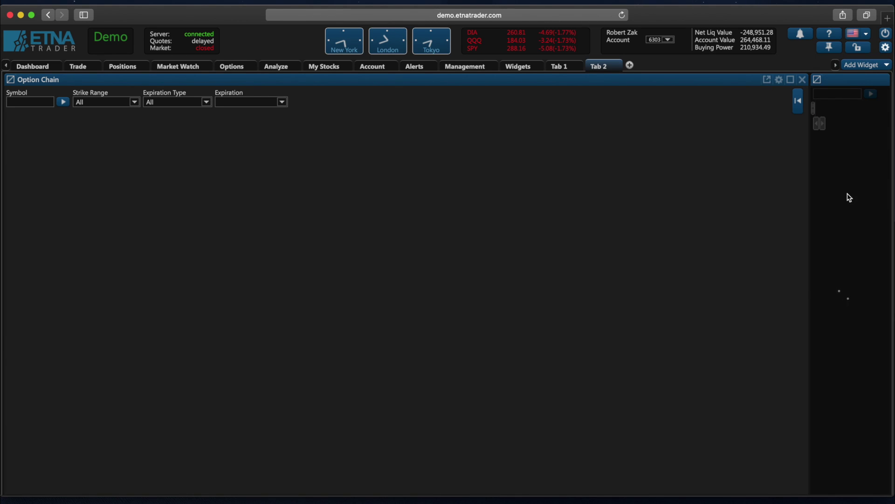
pyautogui.moveTo(810, 194); pyautogui.dragTo(432, 189)
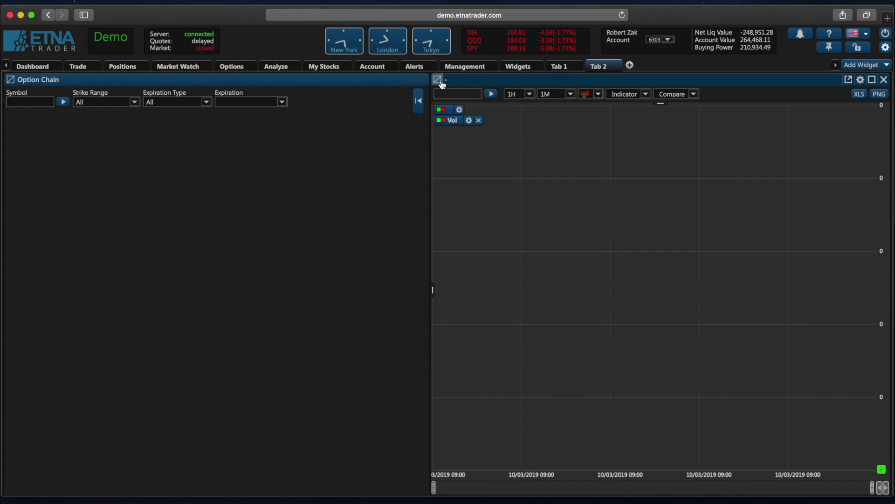
# - Link the chart and option chain to the green group and load AAPL into both
pyautogui.click(441, 81)
pyautogui.click(478, 103)
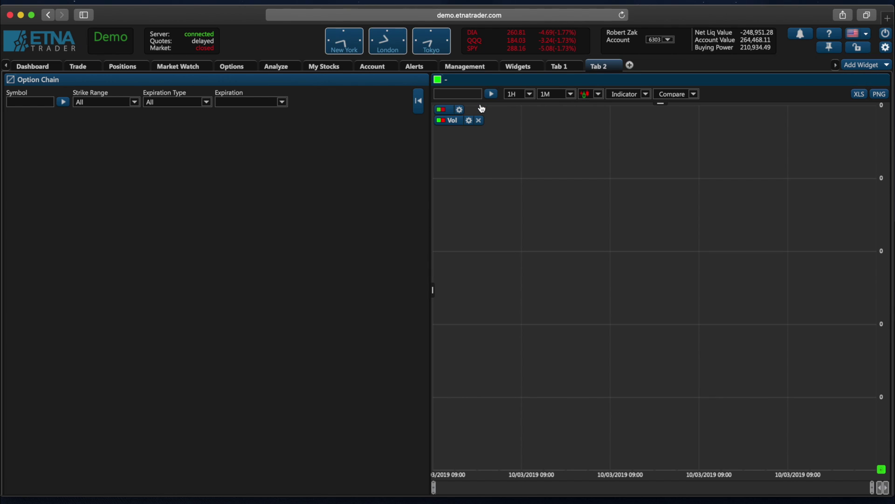
pyautogui.click(10, 79)
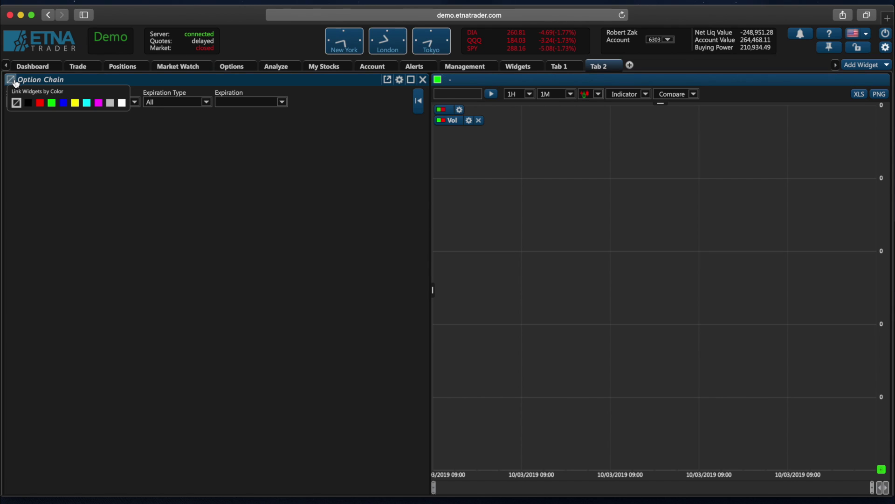
pyautogui.click(52, 103)
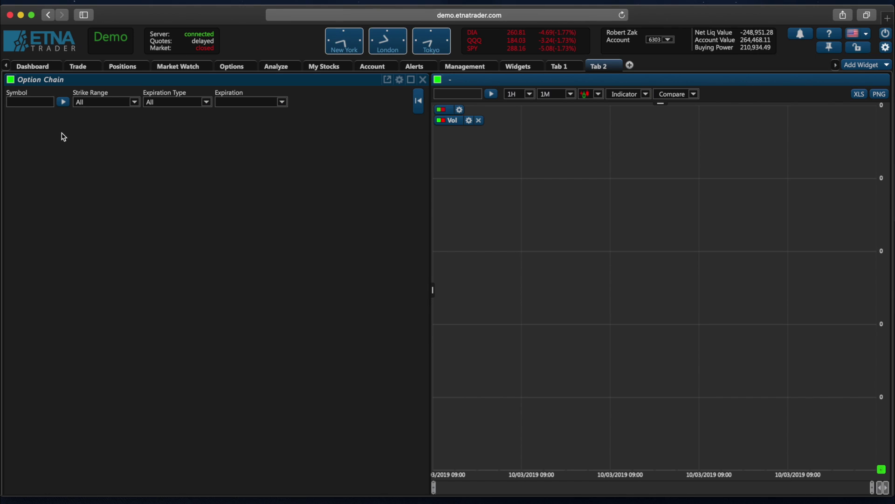
pyautogui.click(21, 101)
pyautogui.write('aaPL')
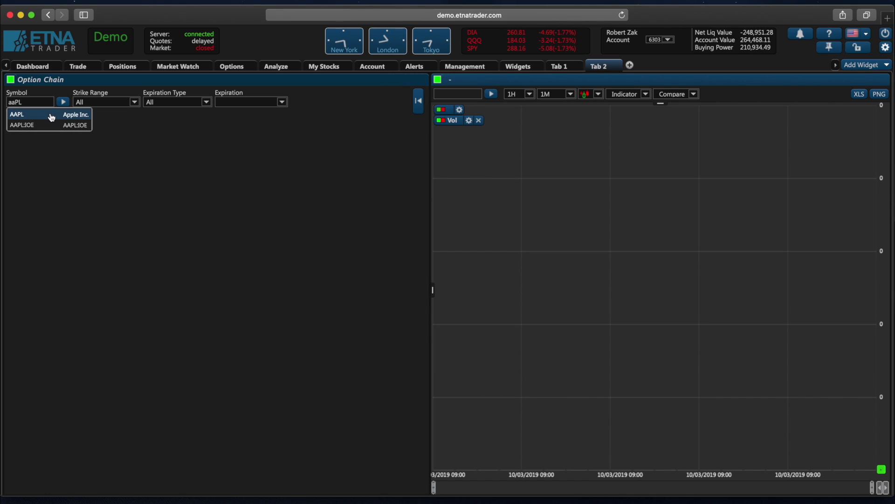
pyautogui.click(51, 116)
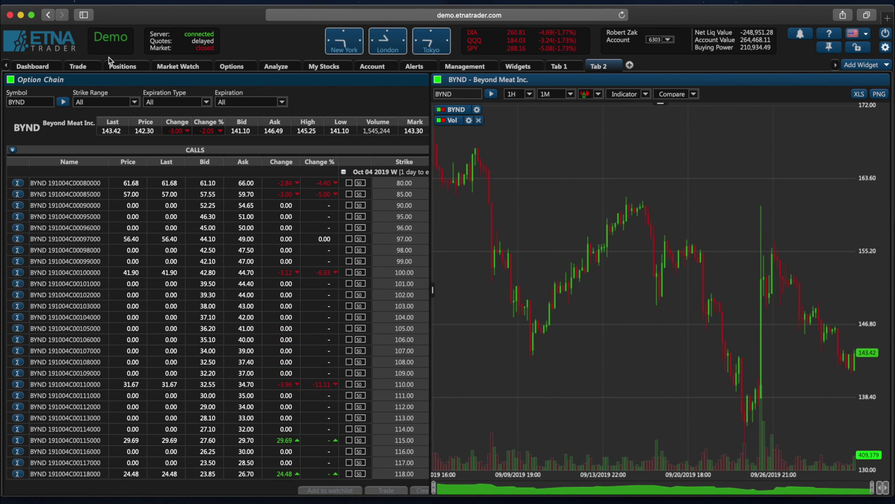
# - On the Options workspace, maximize the option chain and replace AAPL with SNAP
pyautogui.click(233, 65)
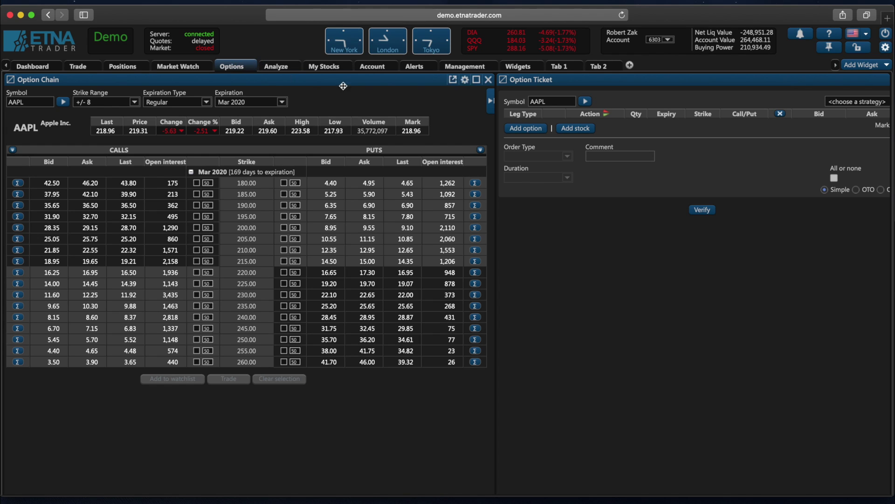
pyautogui.click(477, 80)
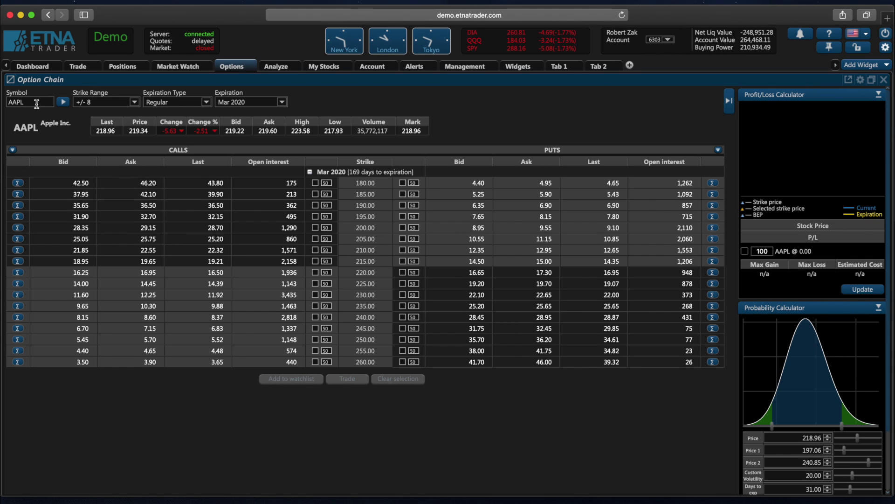
pyautogui.doubleClick(36, 103)
pyautogui.write('snaP')
pyautogui.press('Return')
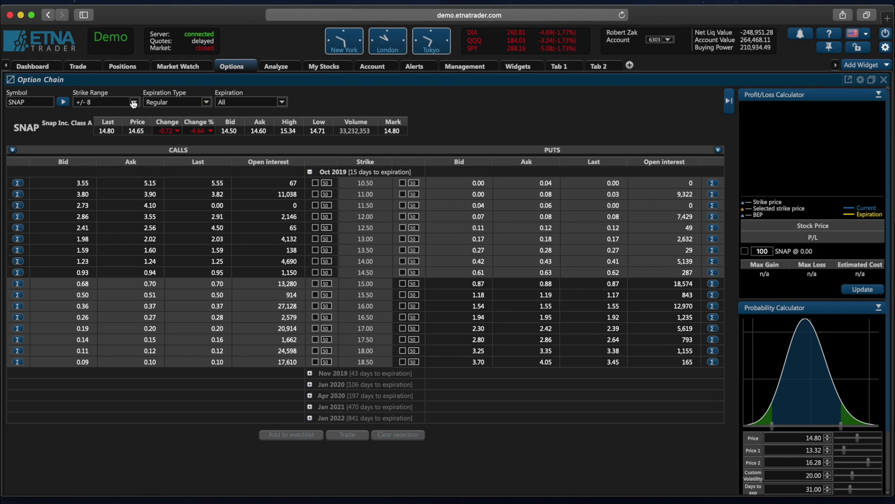
# - Set the SNAP chain's Strike Range to +/- 4
pyautogui.click(134, 102)
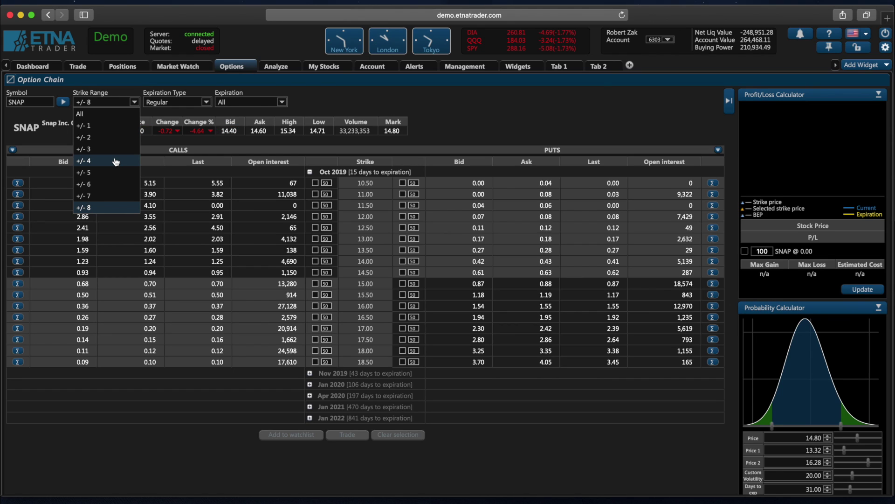
pyautogui.click(115, 161)
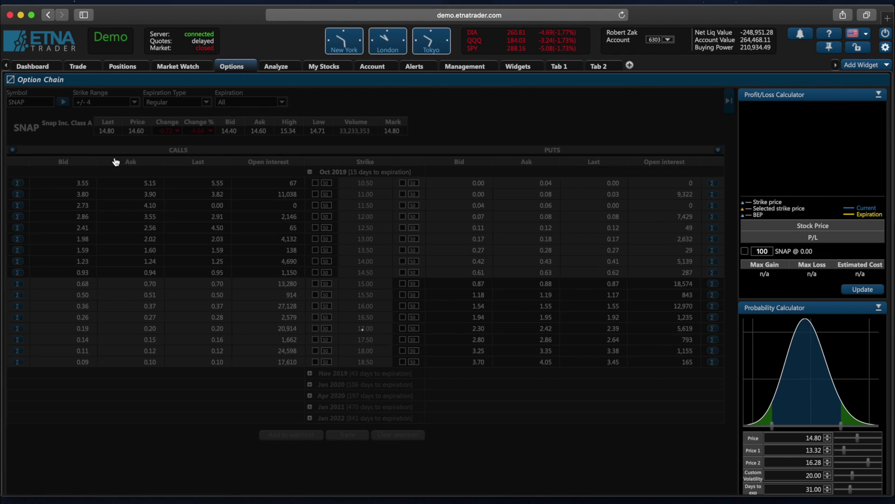
pyautogui.moveTo(379, 226)
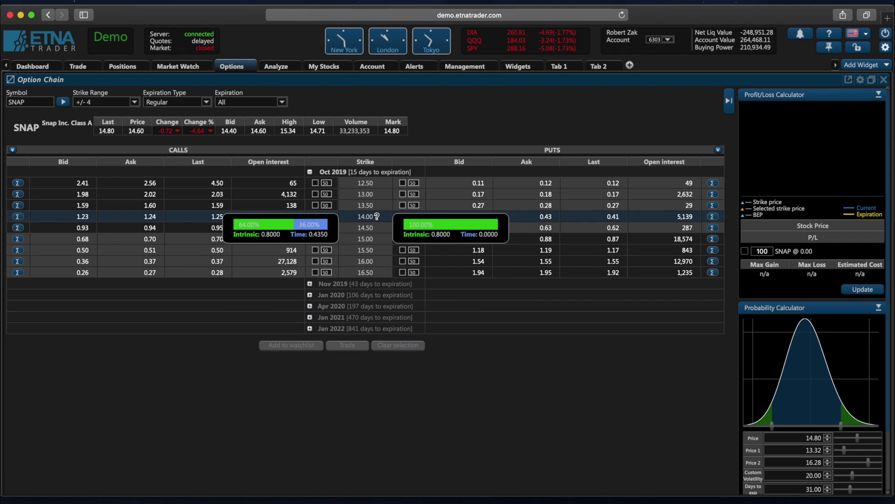
# - Keep Regular as the expiration type and show only the Jan 2021 expiration
pyautogui.click(200, 105)
pyautogui.click(206, 102)
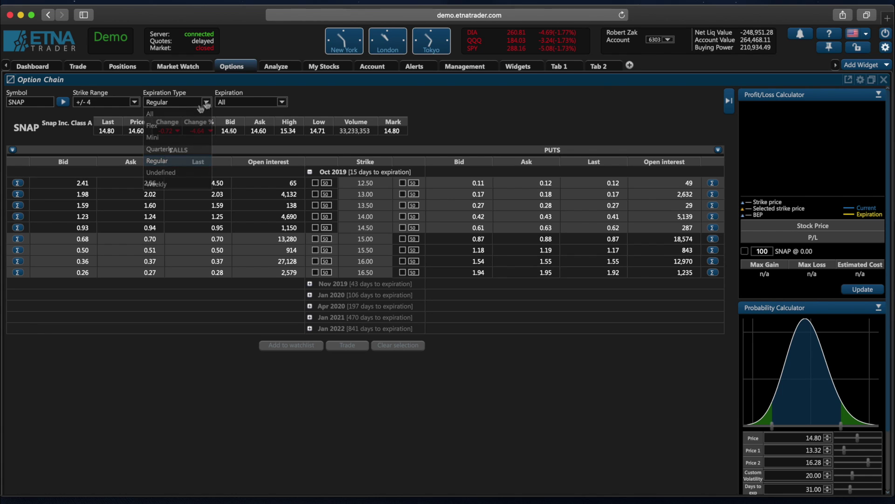
pyautogui.click(271, 104)
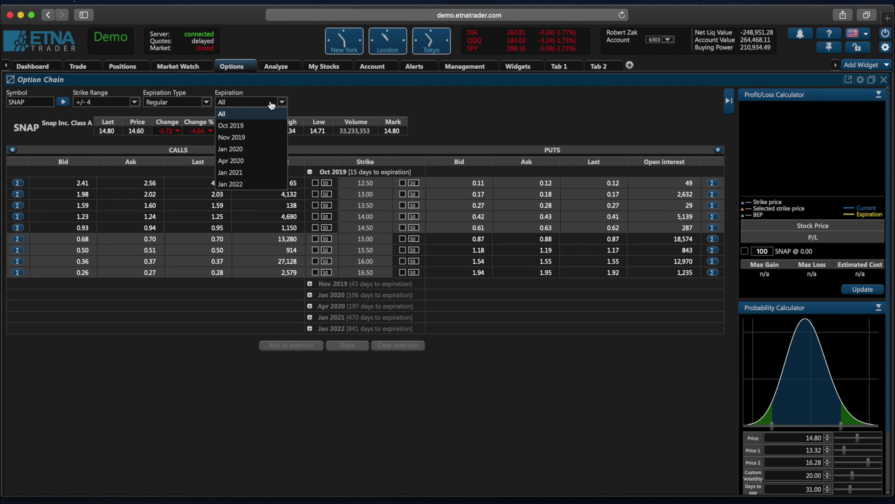
pyautogui.click(274, 172)
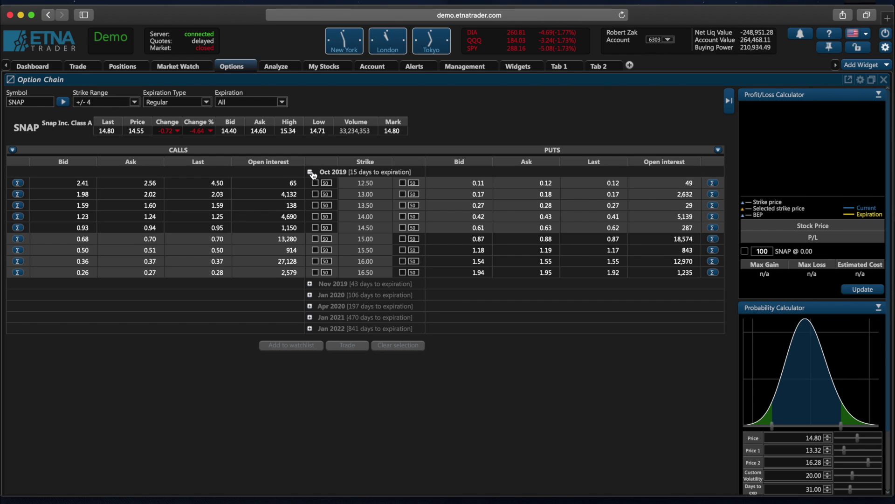
# - Expand the Nov 2019 and Jan 2020 expiration groups
pyautogui.click(310, 284)
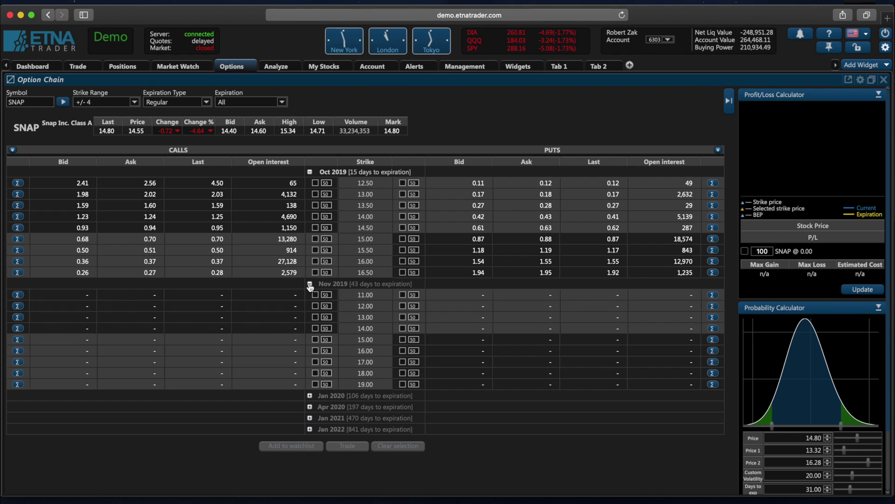
pyautogui.click(310, 397)
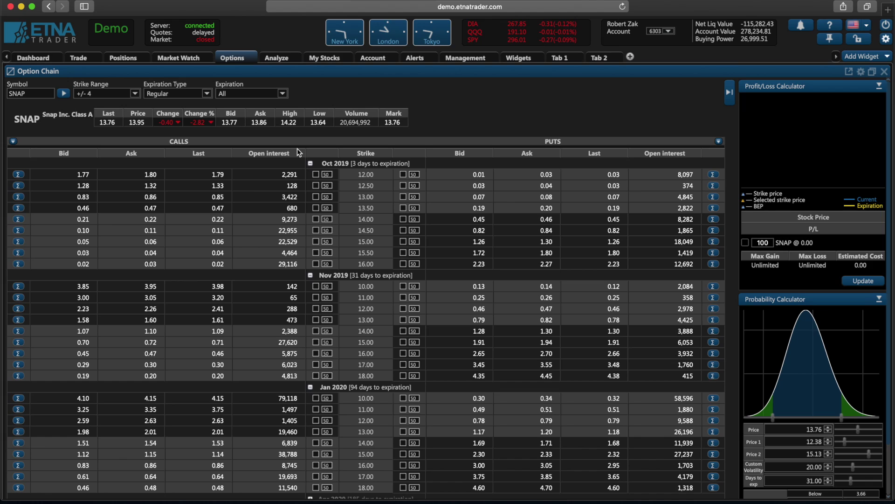
# - Add a Volume column to the calls and puts from the column chooser
pyautogui.click(720, 143)
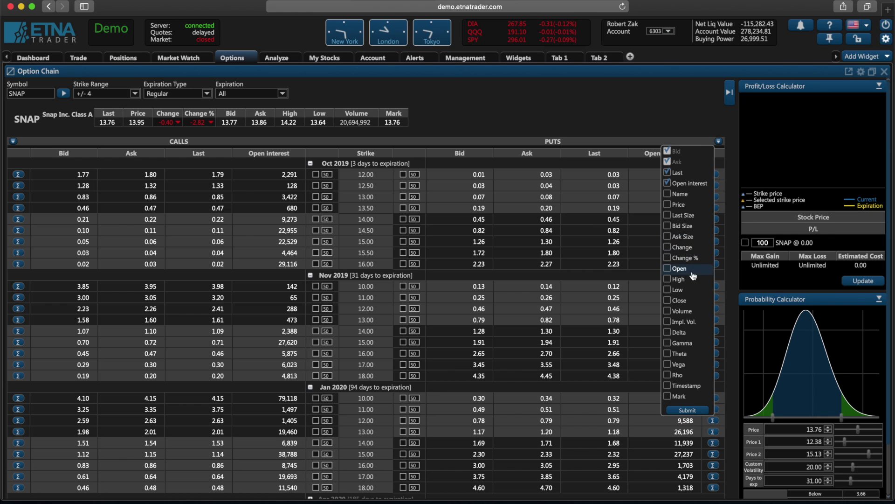
pyautogui.click(692, 313)
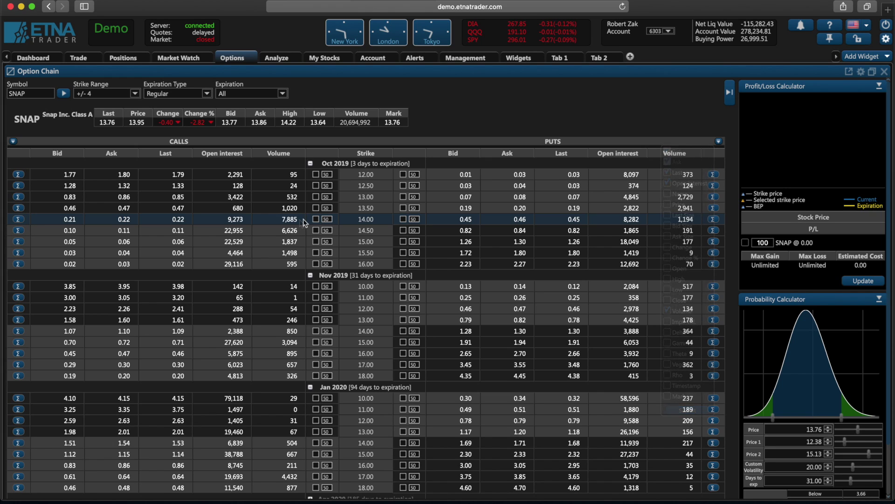
pyautogui.moveTo(371, 240)
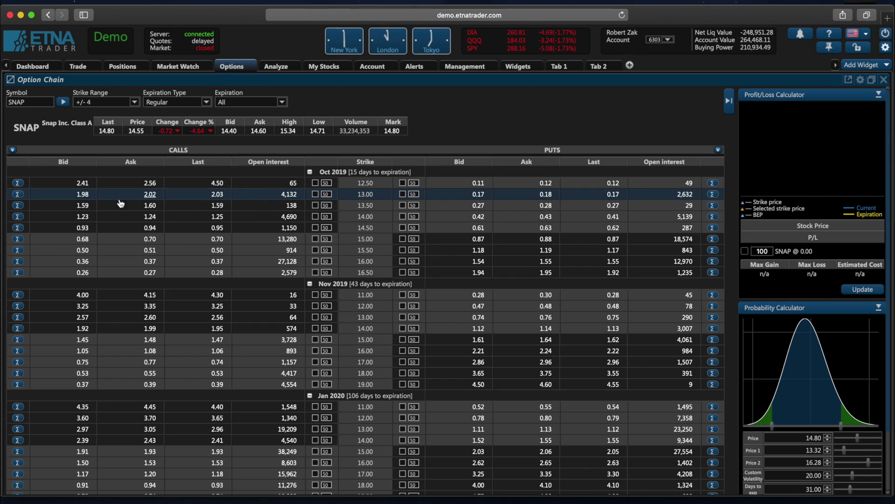
pyautogui.click(19, 195)
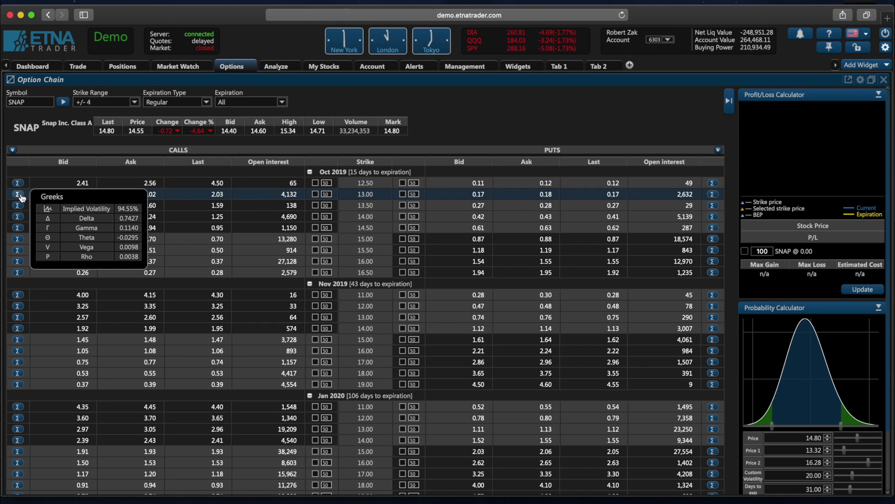
# - Tick the Oct 2019 13.50 call to add it as a buy leg
pyautogui.click(316, 206)
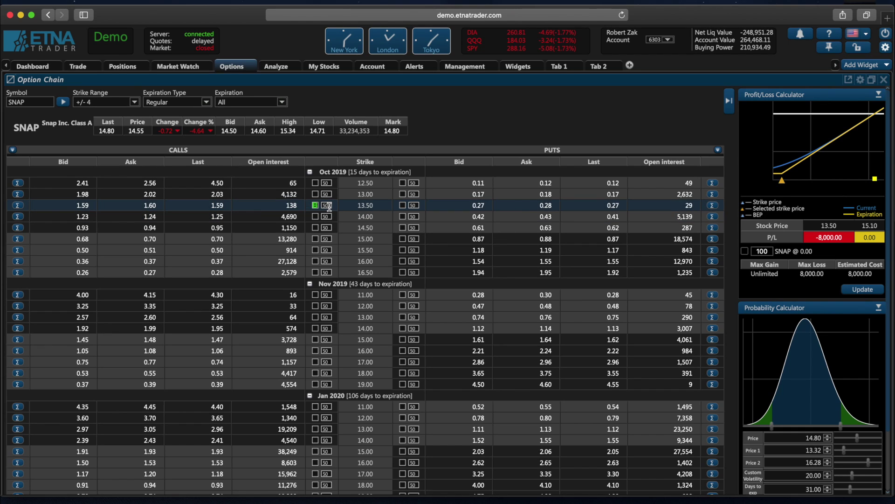
# - Change the 13.50 call leg's quantity from 50 to 1
pyautogui.moveTo(329, 206); pyautogui.dragTo(321, 208)
pyautogui.write('1')
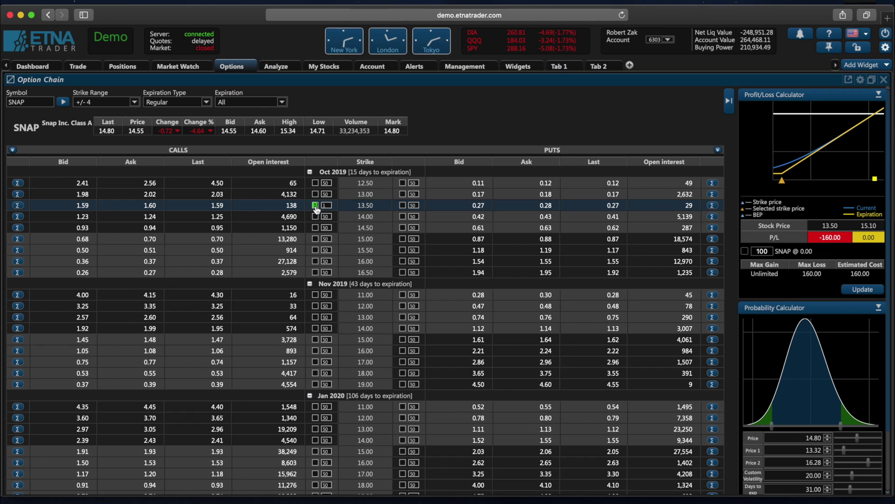
# - Switch the call leg to sell, then use a short Oct 13.50 put instead
pyautogui.click(315, 205)
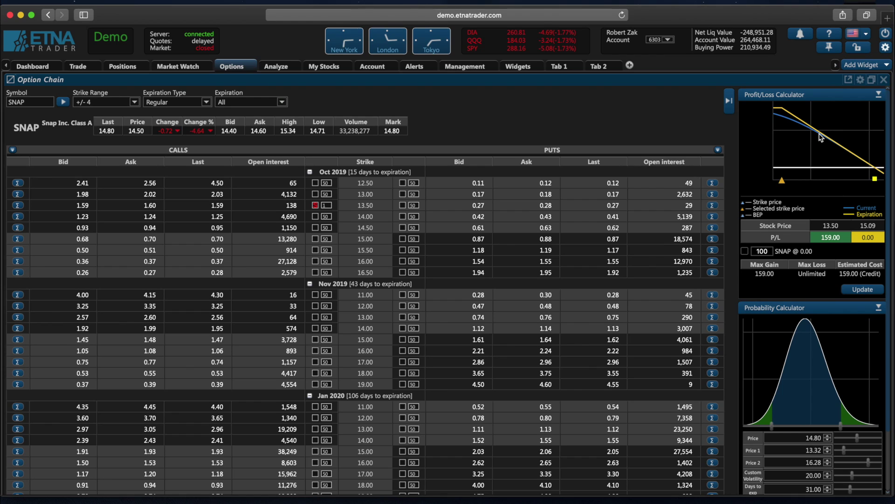
pyautogui.click(403, 206)
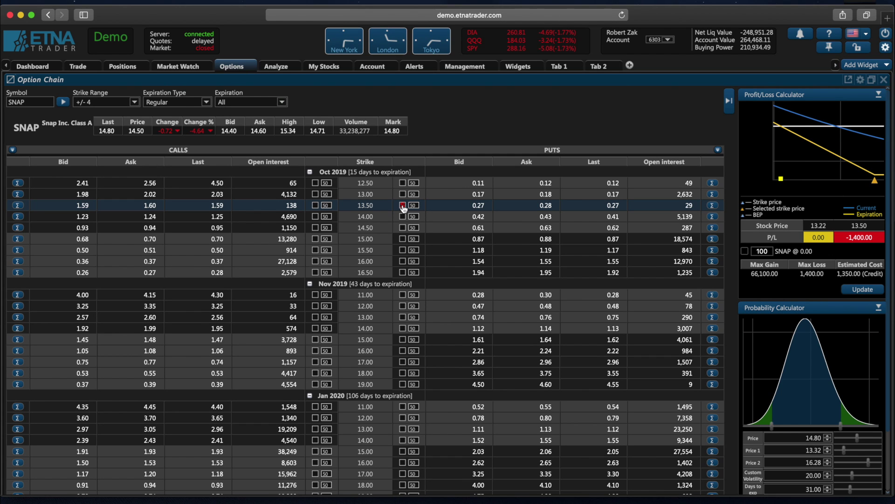
pyautogui.click(402, 206)
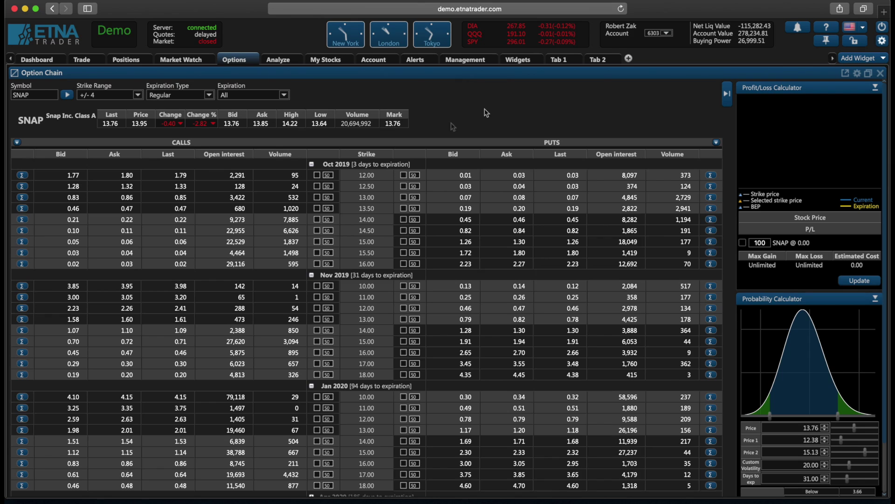
# - Add a long Oct 2019 13.00 call and a short 14.00 call to the calculator
pyautogui.click(317, 198)
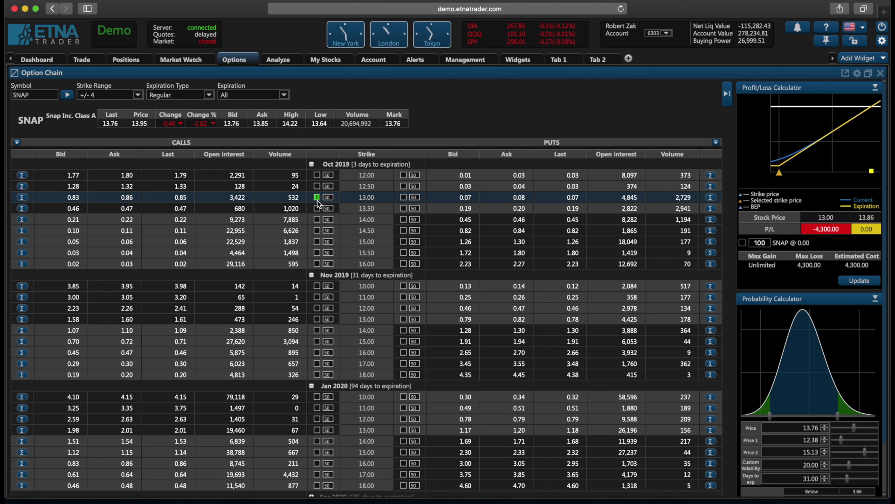
pyautogui.click(318, 219)
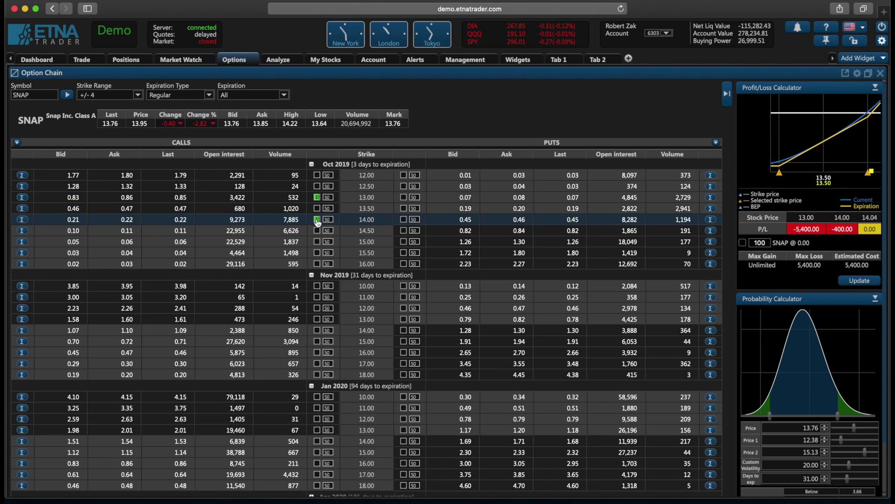
pyautogui.click(318, 220)
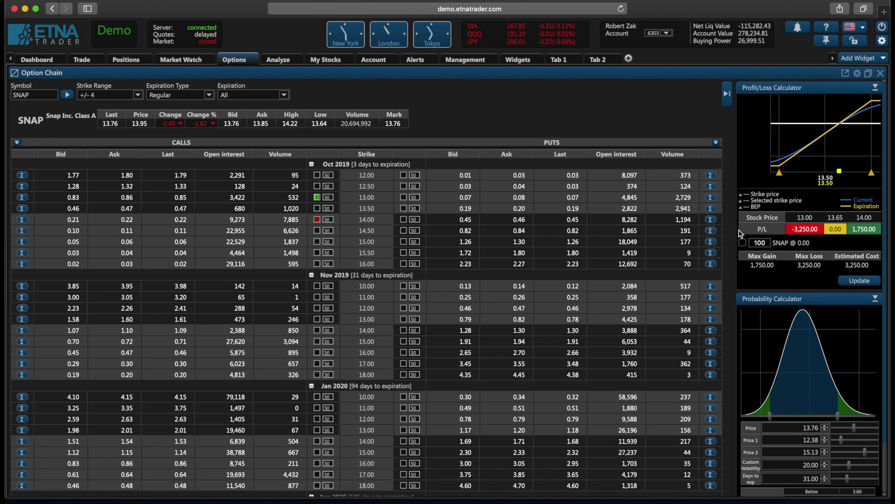
# - Add 100 SNAP shares to the analysis, then switch the stock leg to short
pyautogui.click(742, 243)
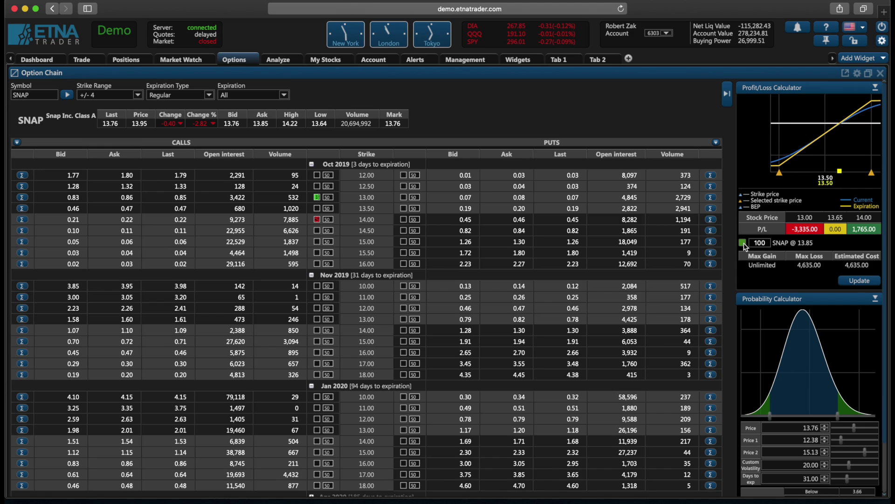
pyautogui.click(743, 243)
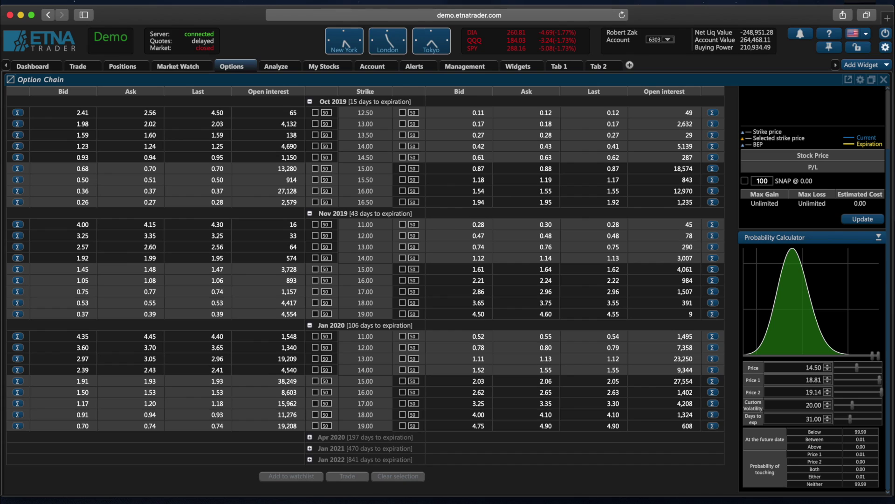
# - Enter new Price 1 and Price 2 values and set Days to exp to 60
pyautogui.doubleClick(810, 379)
pyautogui.write('15')
pyautogui.press('Tab')
pyautogui.write('18.43')
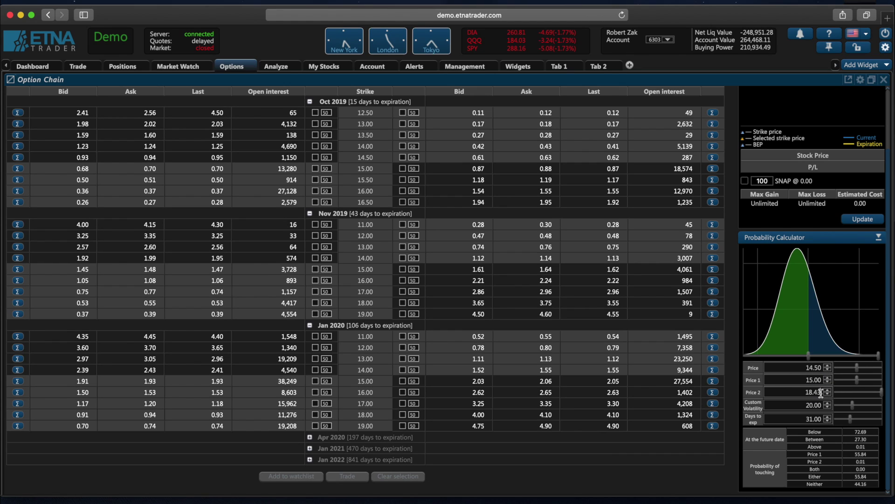
pyautogui.doubleClick(817, 393)
pyautogui.write('17')
pyautogui.click(794, 419)
pyautogui.moveTo(851, 423); pyautogui.dragTo(867, 423)
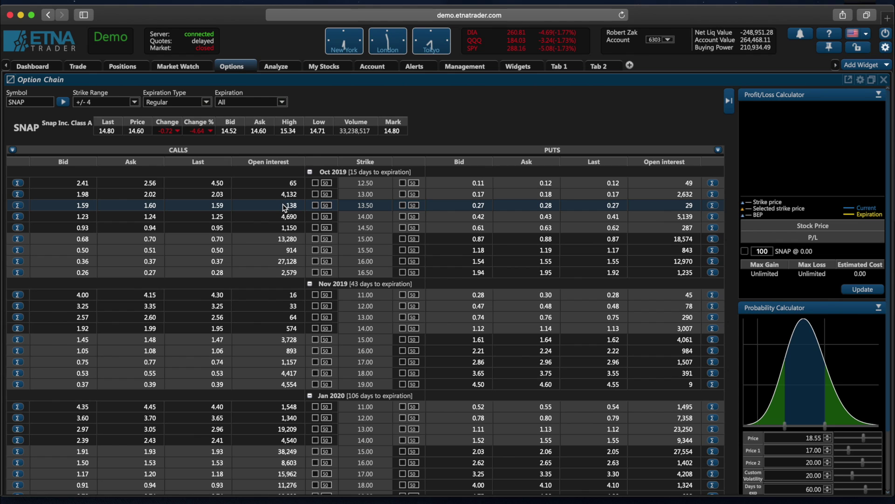
# - Select the SNAP Oct 2019 13.50 call and start a new order for it
pyautogui.click(316, 206)
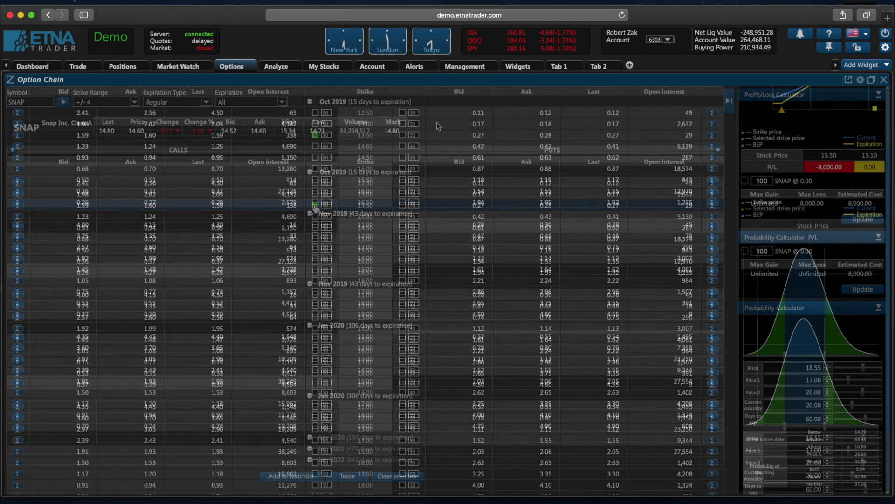
pyautogui.scroll(-3, 436, 122)
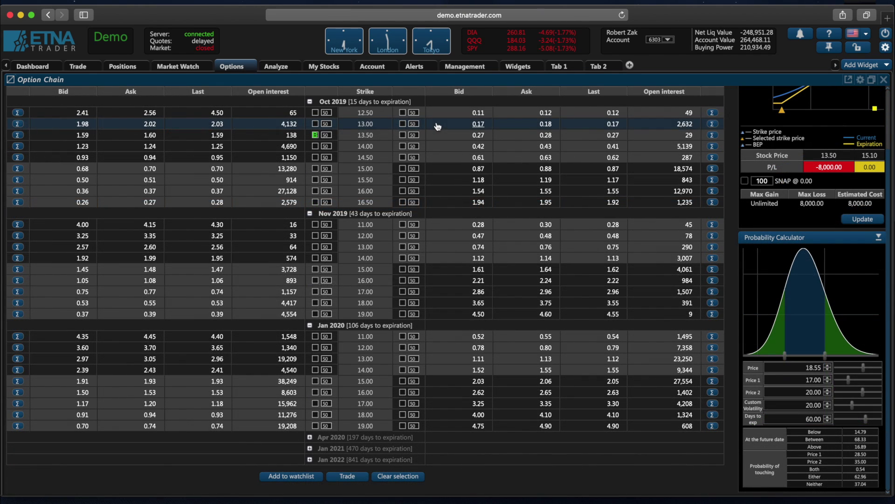
pyautogui.click(347, 476)
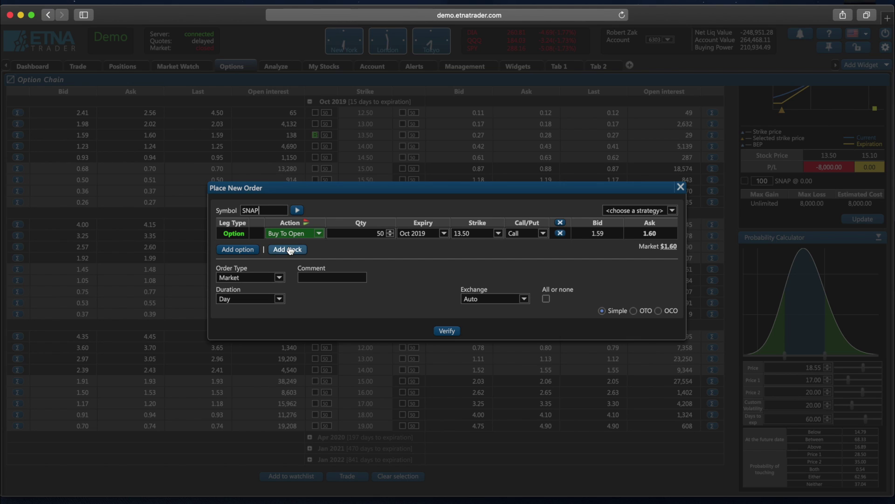
# - Review the strategy list, keeping Market order type and Day duration, and view the actions
pyautogui.click(651, 210)
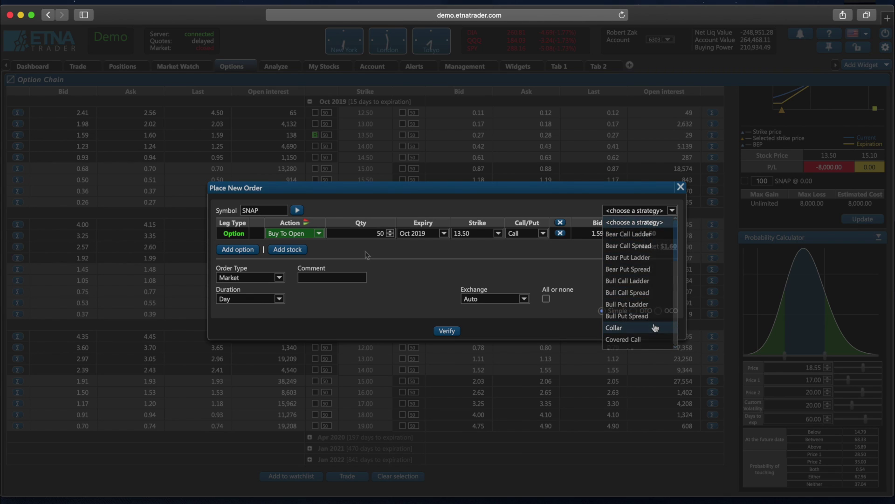
pyautogui.click(280, 278)
pyautogui.click(279, 279)
pyautogui.click(275, 298)
pyautogui.click(274, 299)
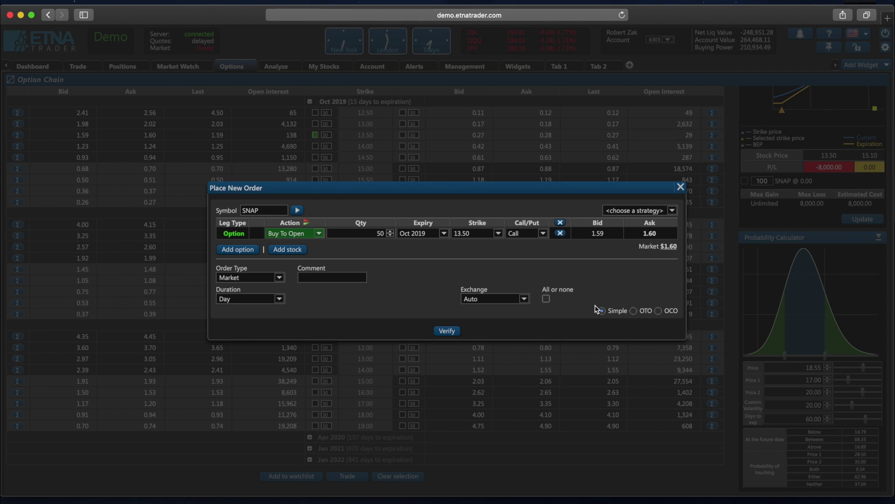
pyautogui.click(319, 233)
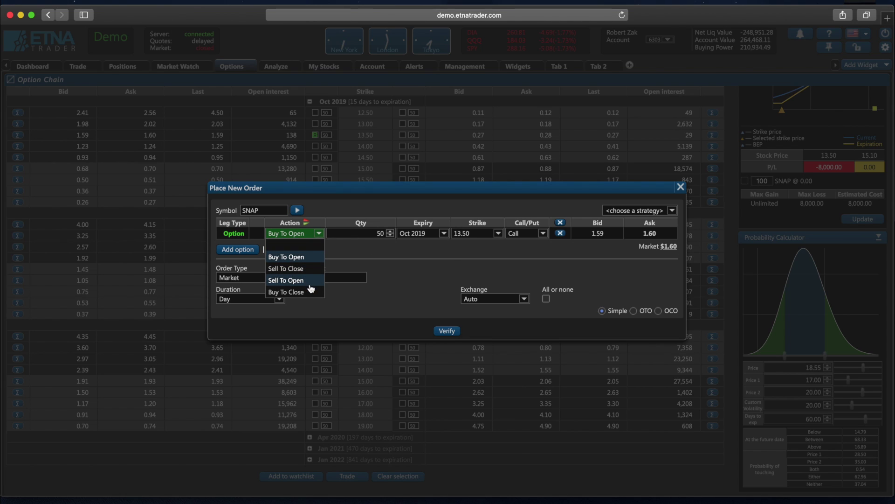
# - Verify and send the SNAP 13.50 call order, dismiss its status, and go to Positions
pyautogui.click(427, 256)
pyautogui.click(446, 331)
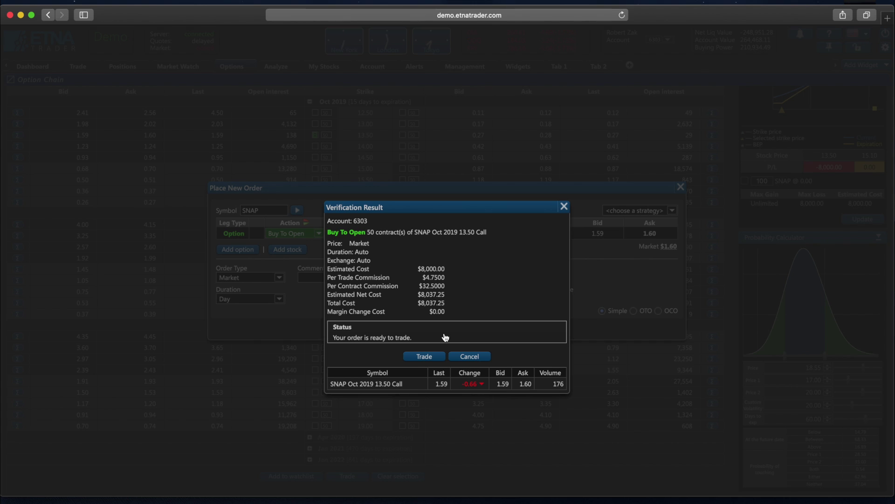
pyautogui.click(425, 360)
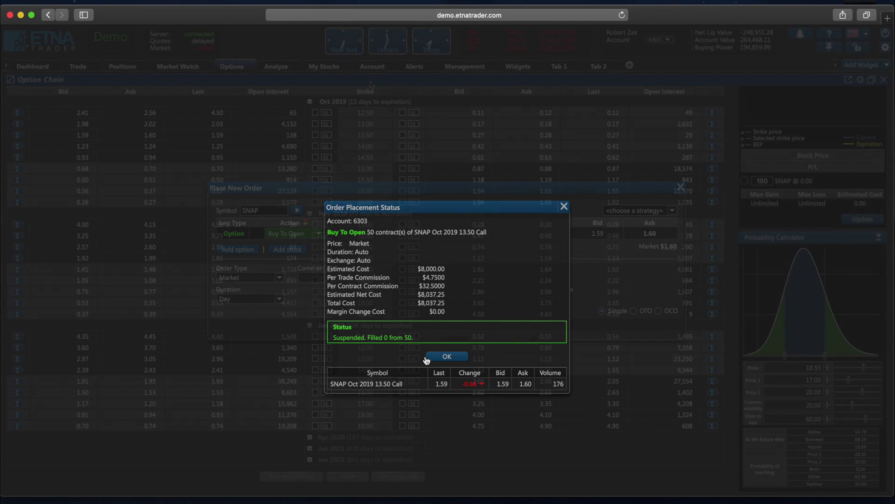
pyautogui.click(427, 358)
pyautogui.click(122, 68)
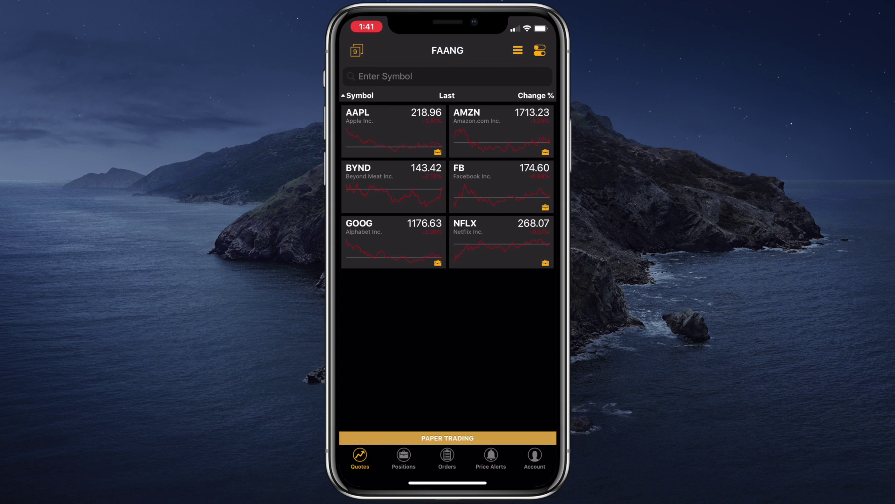
# - Open the NFLX options chain and pick the 260.00 call at 9.35 ask
pyautogui.click(502, 242)
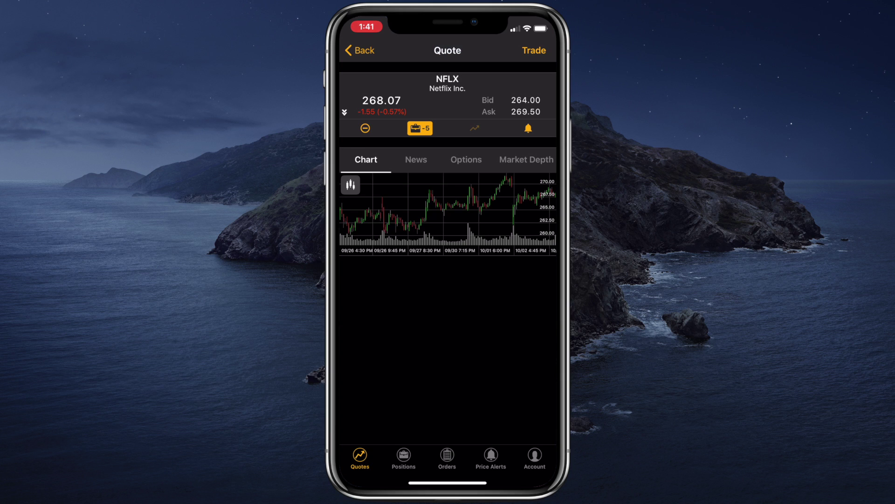
pyautogui.click(466, 159)
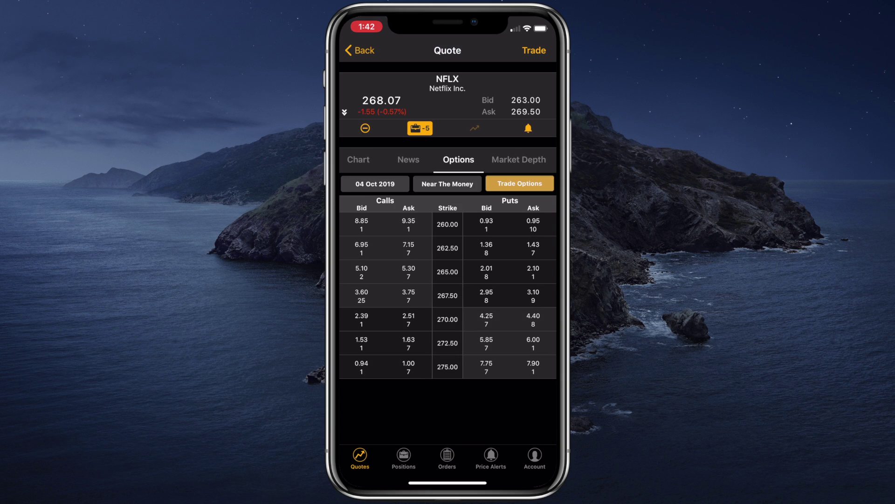
pyautogui.click(409, 224)
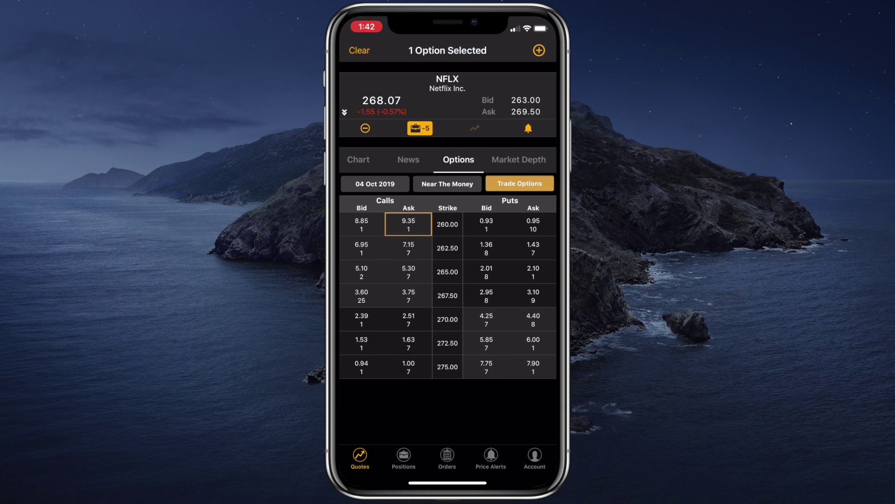
# - Toggle the 262.50 and 265.00 puts off again and keep the 04 Oct 2019 expiration
pyautogui.click(486, 247)
pyautogui.click(486, 271)
pyautogui.click(486, 271)
pyautogui.click(487, 248)
pyautogui.click(375, 184)
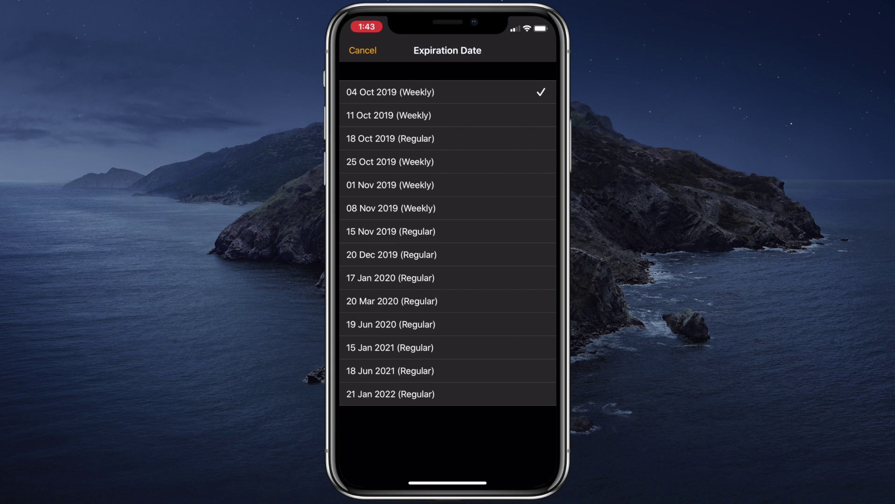
pyautogui.click(363, 50)
pyautogui.click(409, 224)
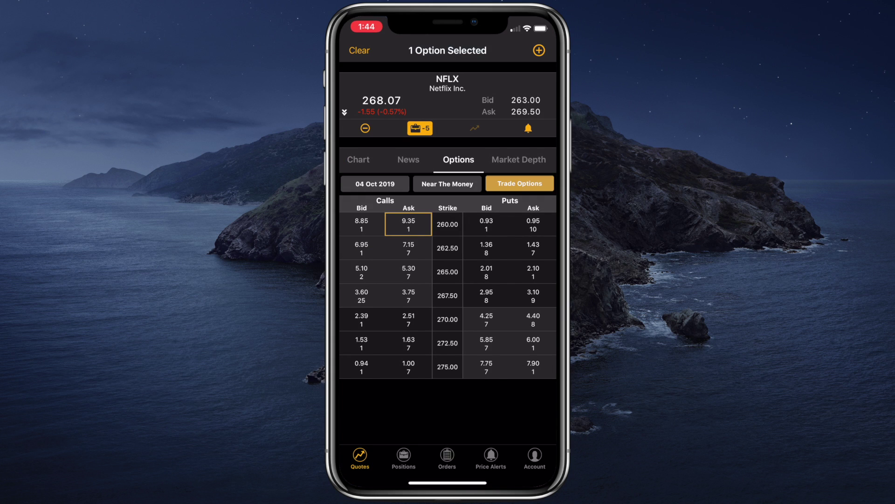
# - Open a ticket for the NFLX 260 call, review its Market leg details, and verify it
pyautogui.click(519, 184)
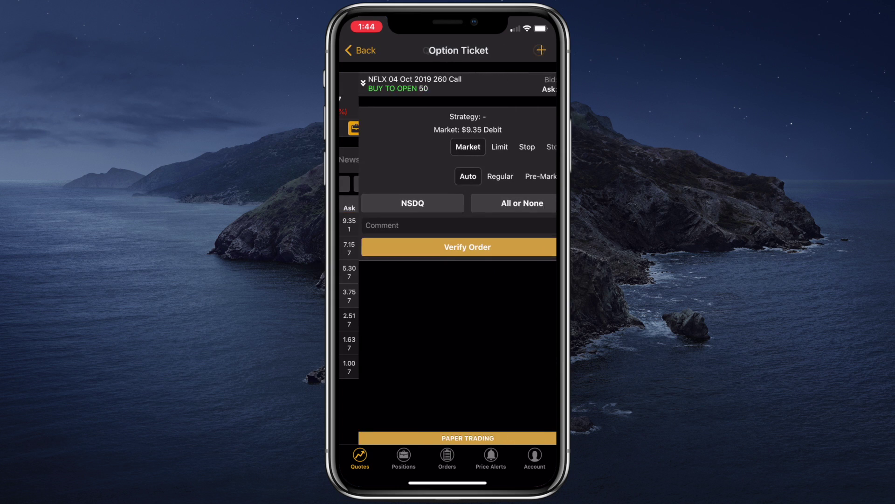
pyautogui.click(395, 84)
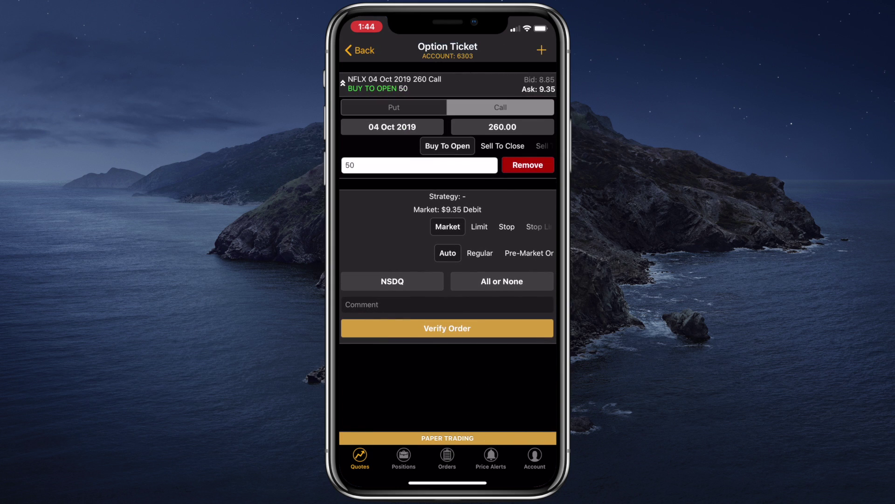
pyautogui.hscroll(3, 448, 145)
pyautogui.hscroll(3, 490, 226)
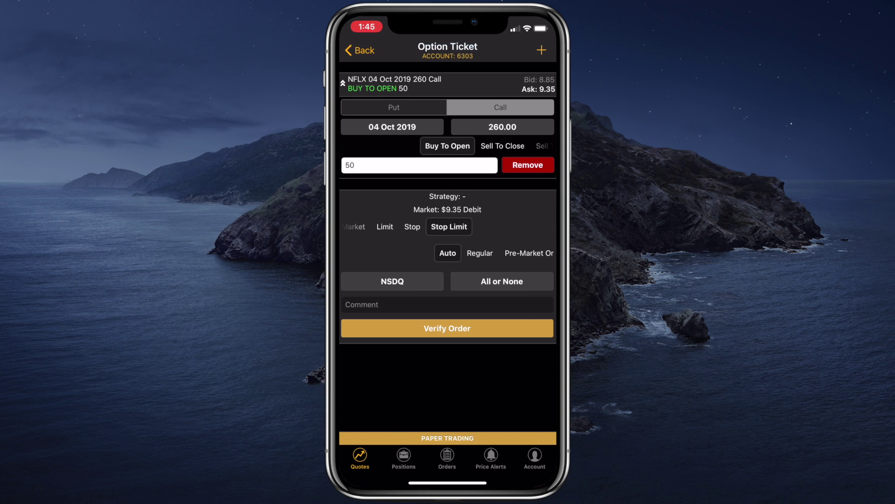
pyautogui.hscroll(-3, 490, 227)
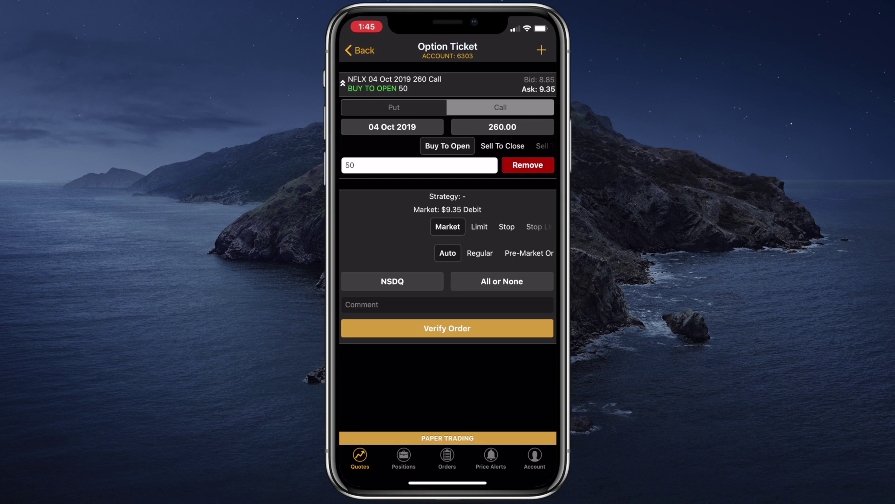
pyautogui.click(447, 328)
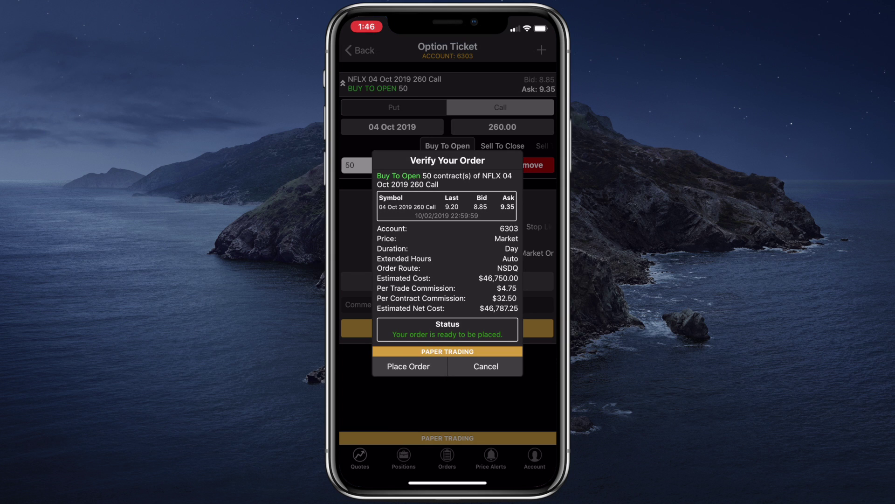
# - Place the verified NFLX 260 call order, acknowledge the confirmation, and view today's orders
pyautogui.click(408, 366)
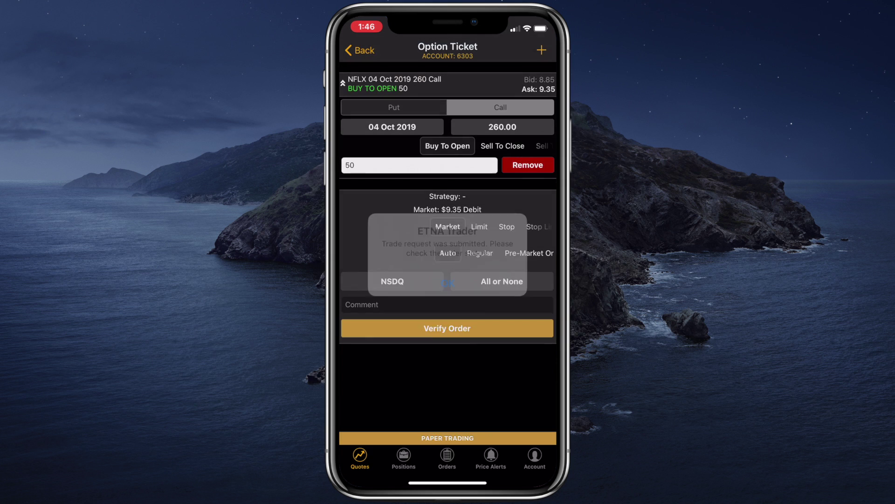
pyautogui.click(448, 280)
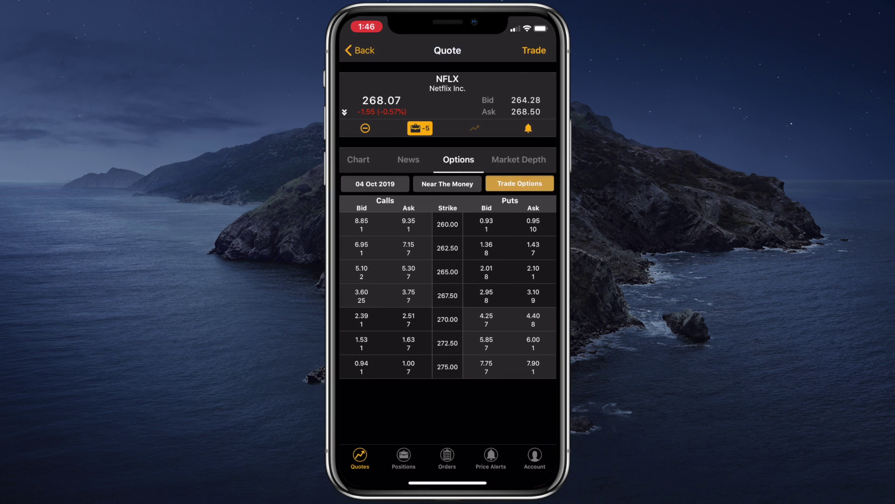
pyautogui.click(447, 457)
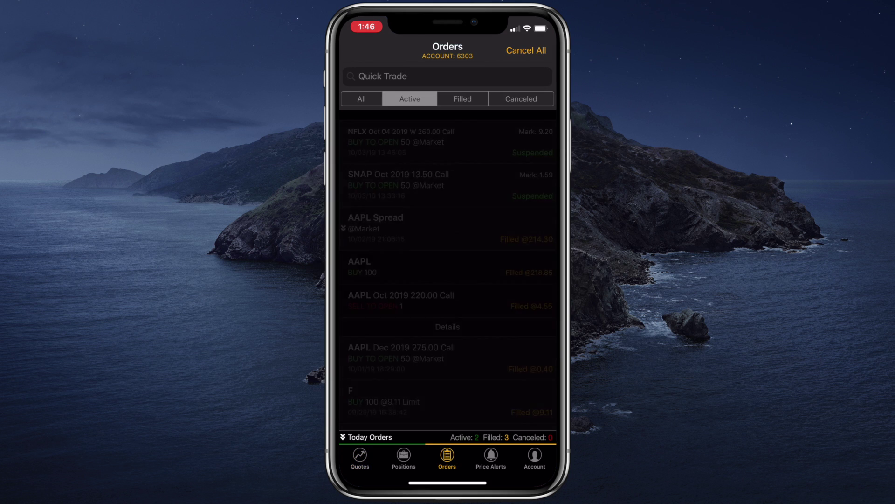